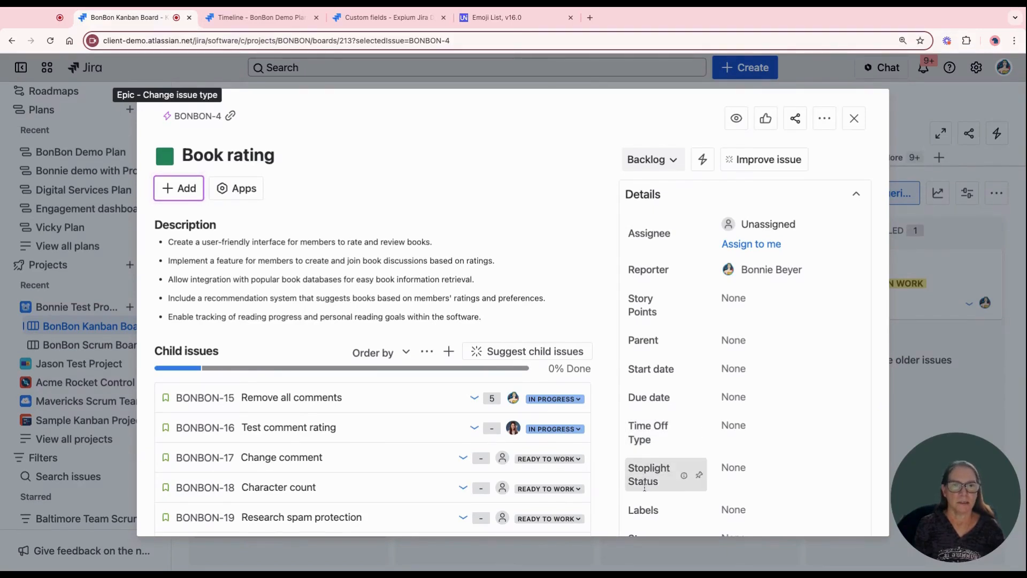
# - Set the Stoplight Status of the Book rating epic to On Track
pyautogui.click(736, 468)
pyautogui.scroll(-1, 763, 486)
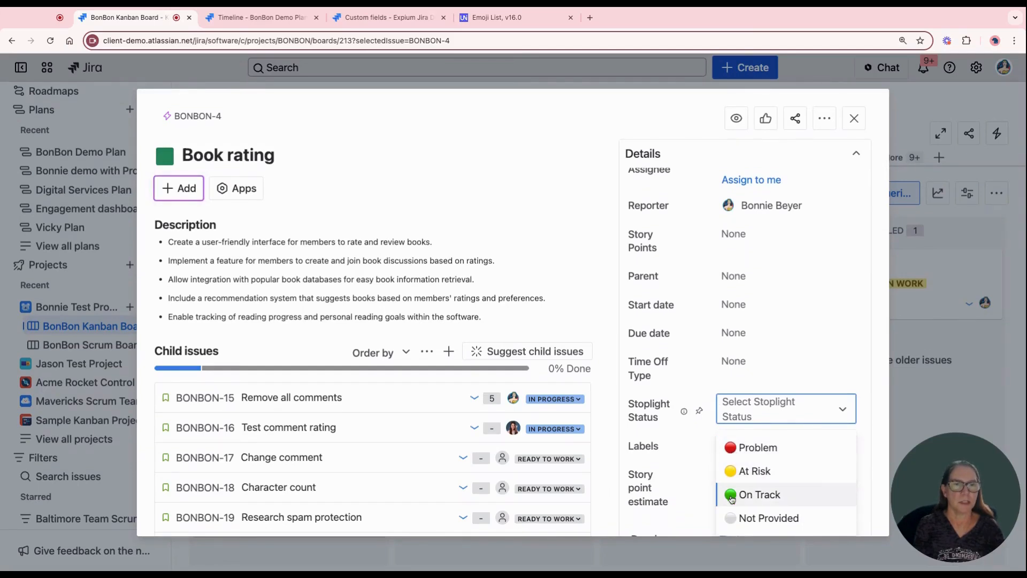
pyautogui.click(762, 499)
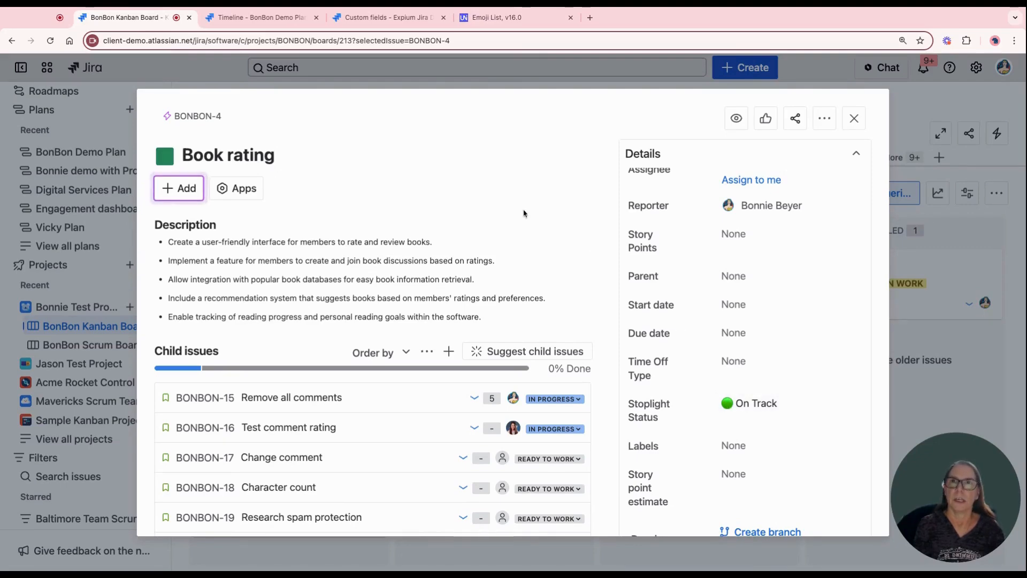
# - In the BonBon Demo Plan timeline, widen the Stoplight Status column and set BONBON-14 to On Track and BONBON-52 to Problem
pyautogui.click(263, 20)
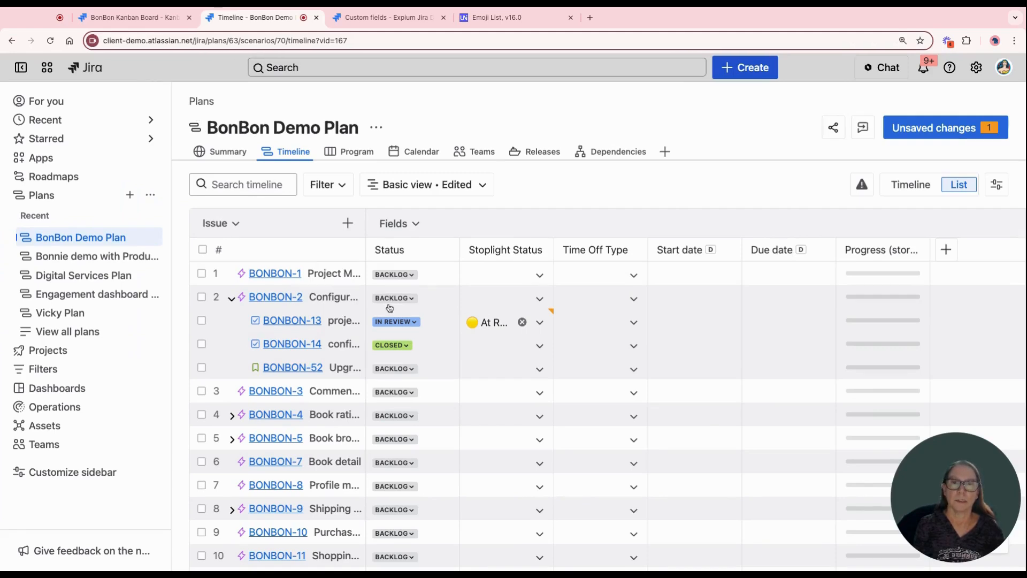
pyautogui.moveTo(553, 245); pyautogui.dragTo(576, 245)
pyautogui.click(539, 346)
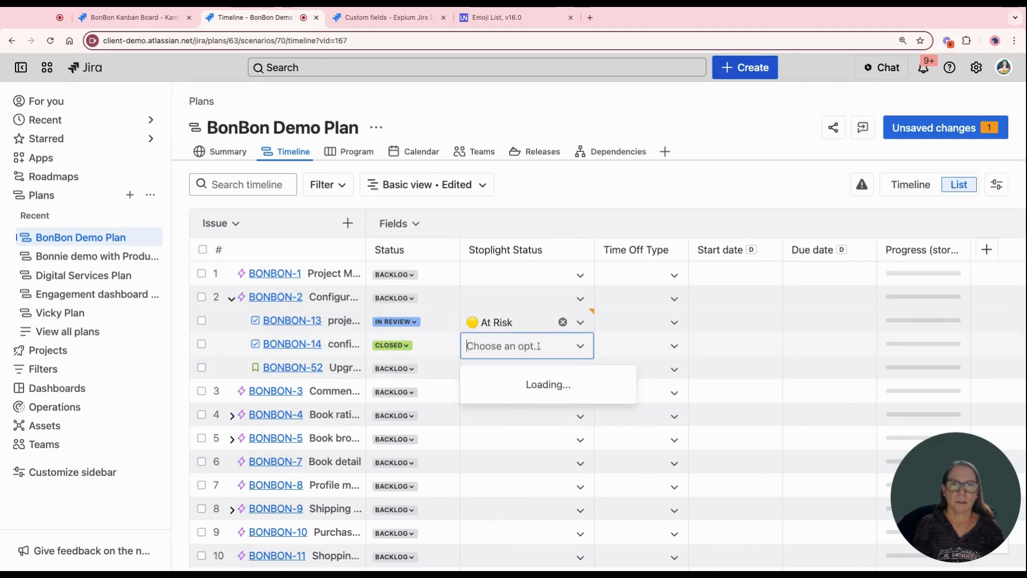
pyautogui.click(506, 429)
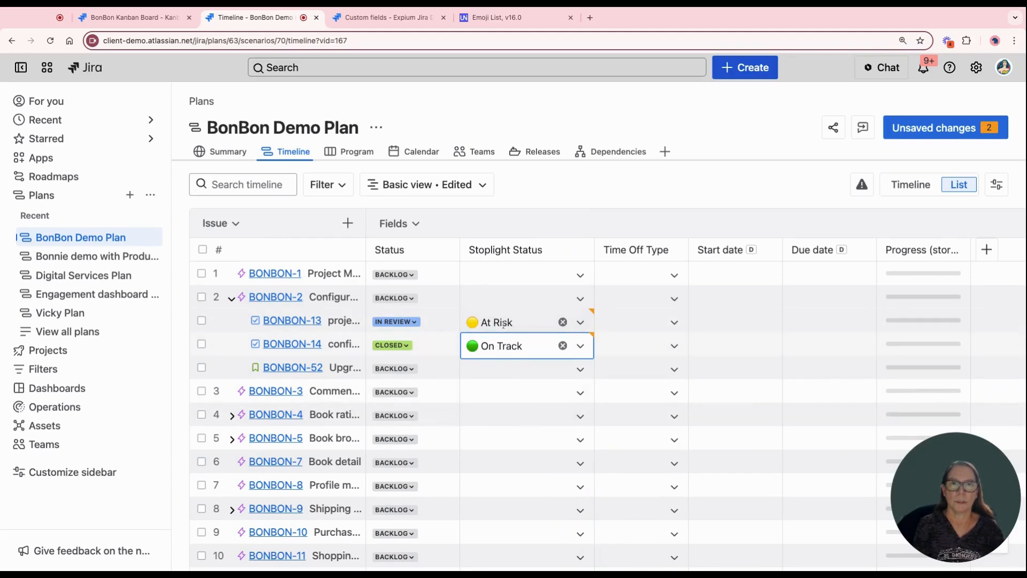
pyautogui.click(506, 369)
pyautogui.click(503, 411)
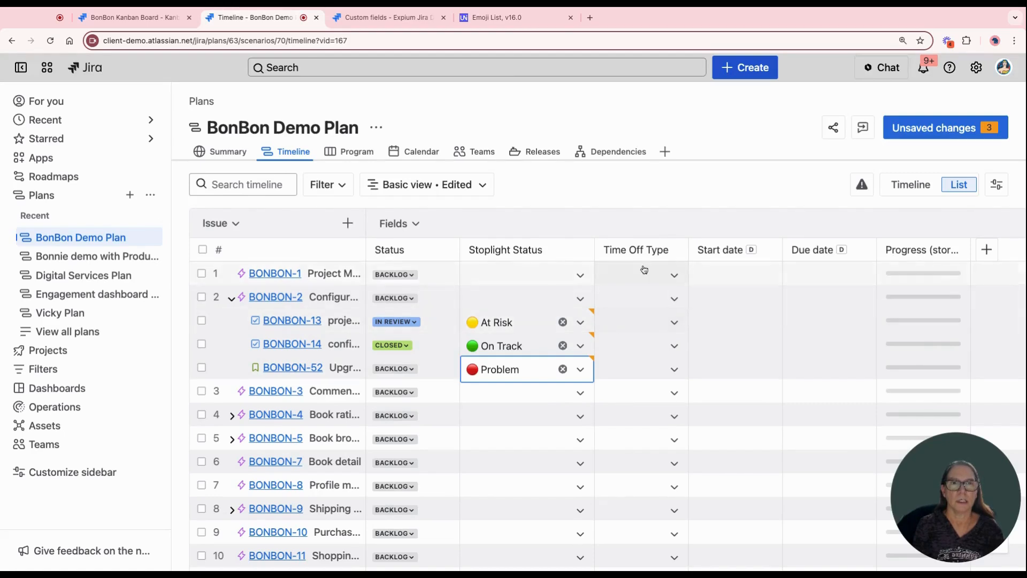
# - Set the Time Off Type to Sick for BONBON-13 and to Medical Leave for BONBON-14
pyautogui.click(673, 329)
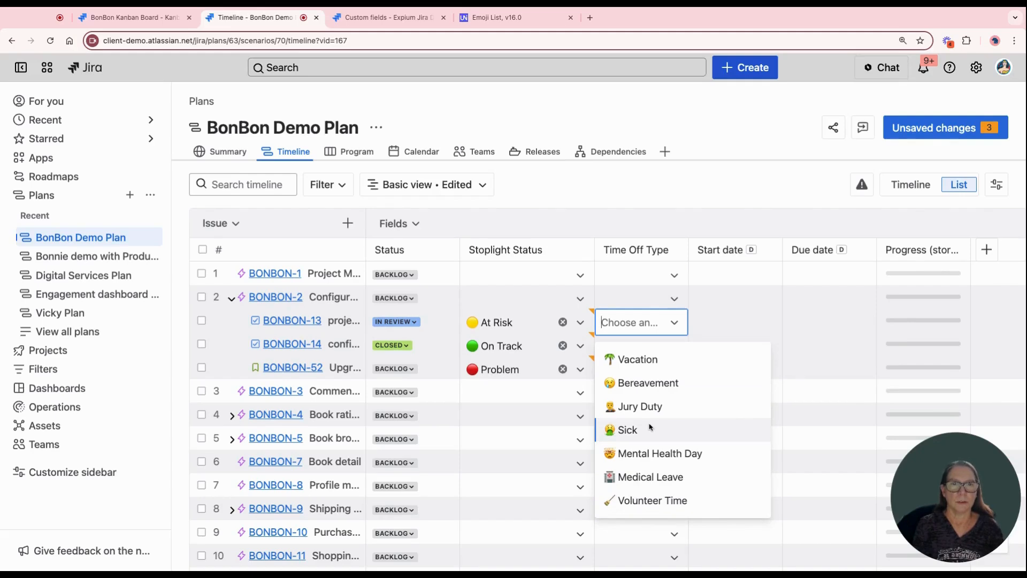
pyautogui.click(635, 438)
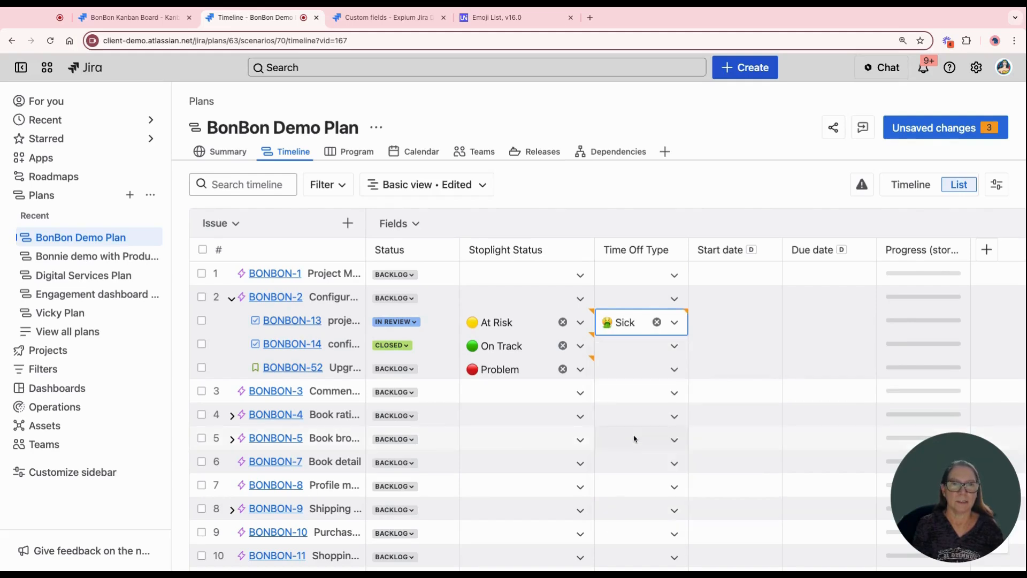
pyautogui.click(675, 349)
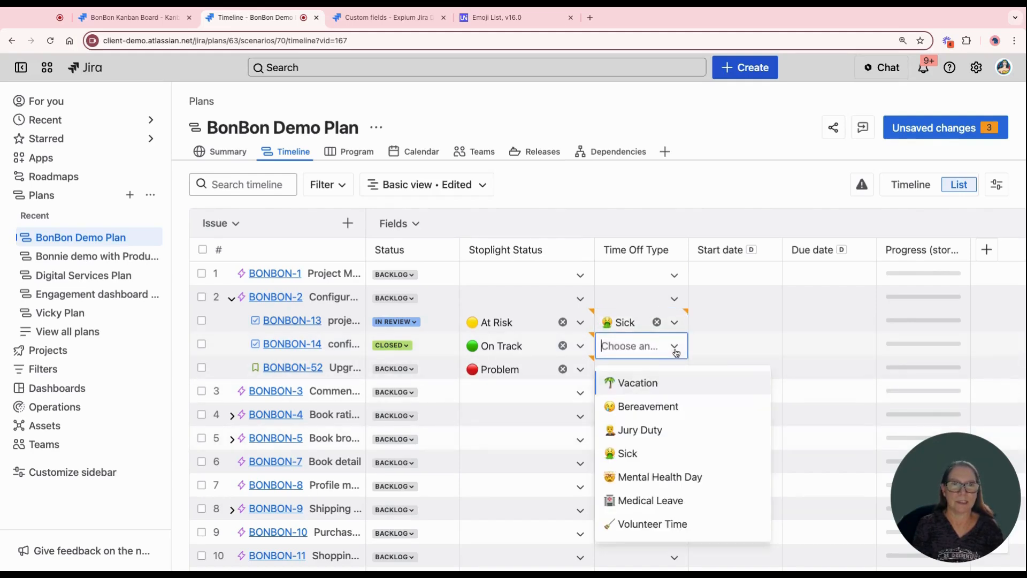
pyautogui.click(641, 500)
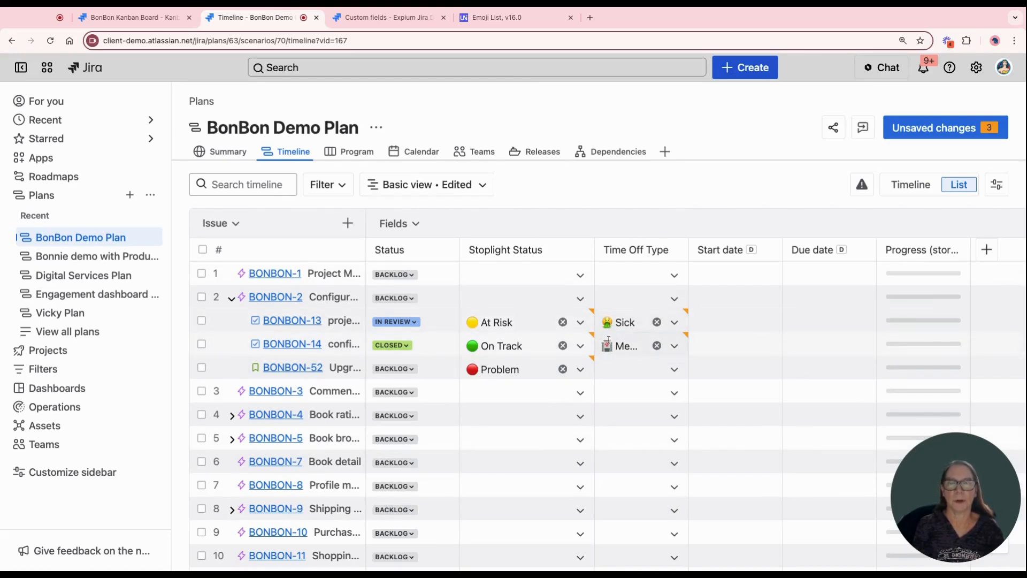
# - Switch to the Unicode emoji list and examine the geometric shapes and the symbol groups above them
pyautogui.click(498, 18)
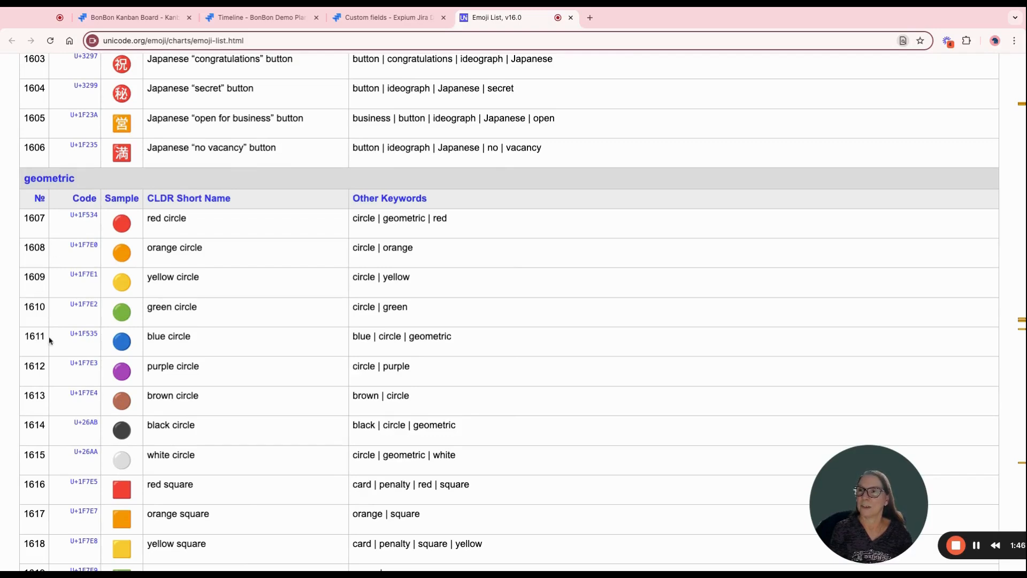
pyautogui.scroll(-2, 63, 353)
pyautogui.scroll(-3, 64, 354)
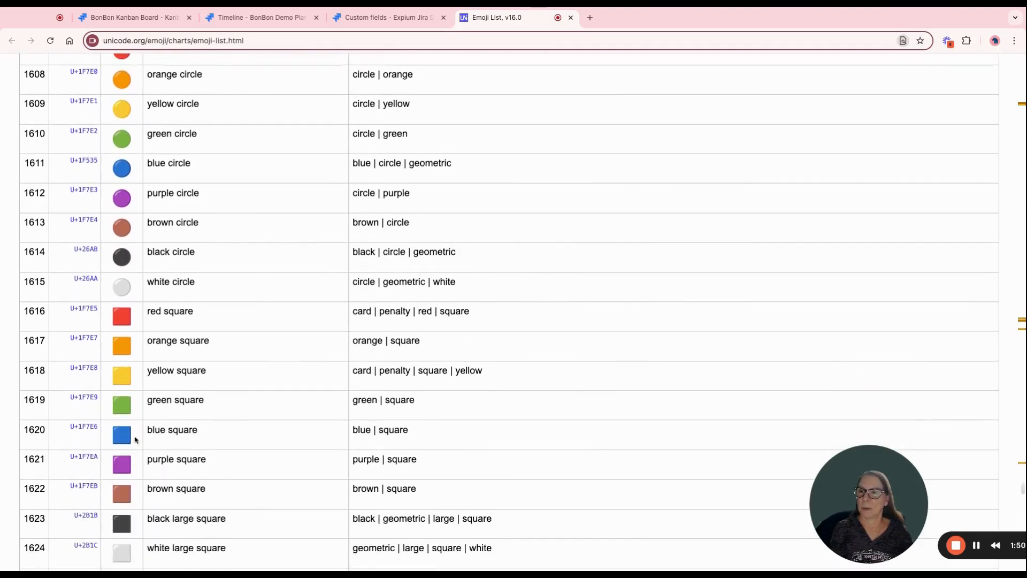
pyautogui.scroll(20, 133, 449)
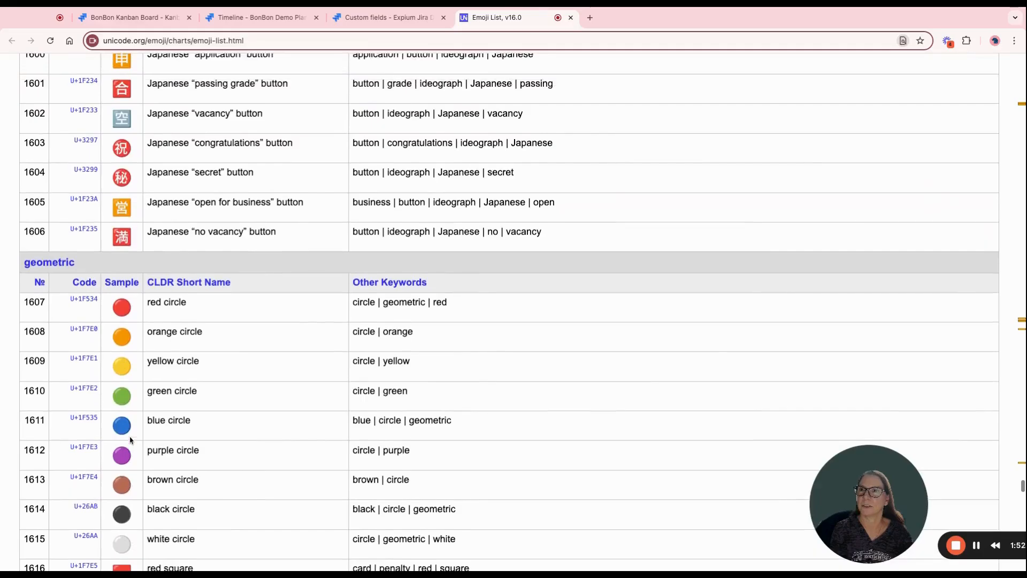
pyautogui.scroll(20, 132, 439)
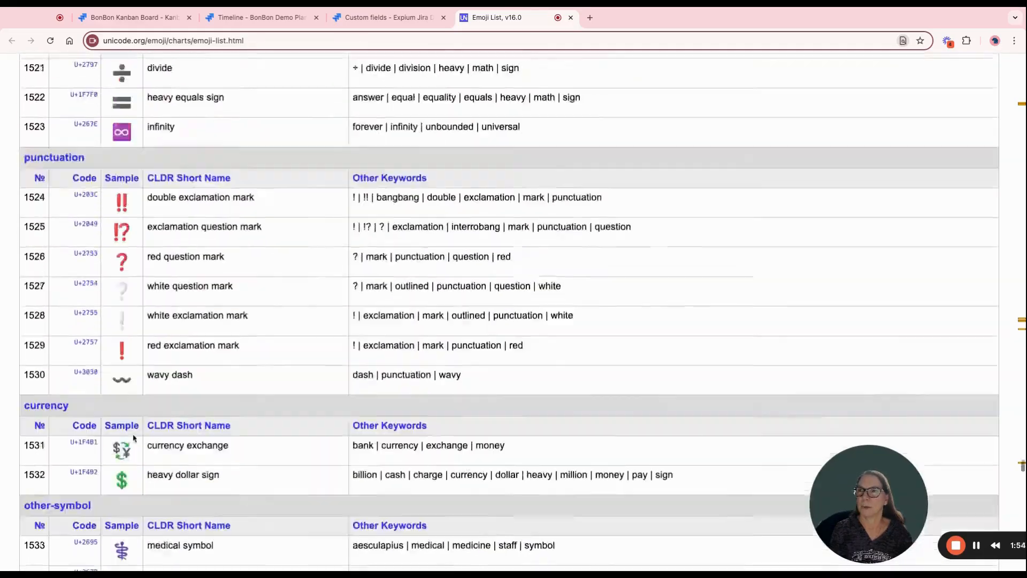
pyautogui.scroll(7, 133, 437)
pyautogui.scroll(-8, 132, 437)
pyautogui.scroll(-17, 508, 311)
pyautogui.scroll(-6, 508, 310)
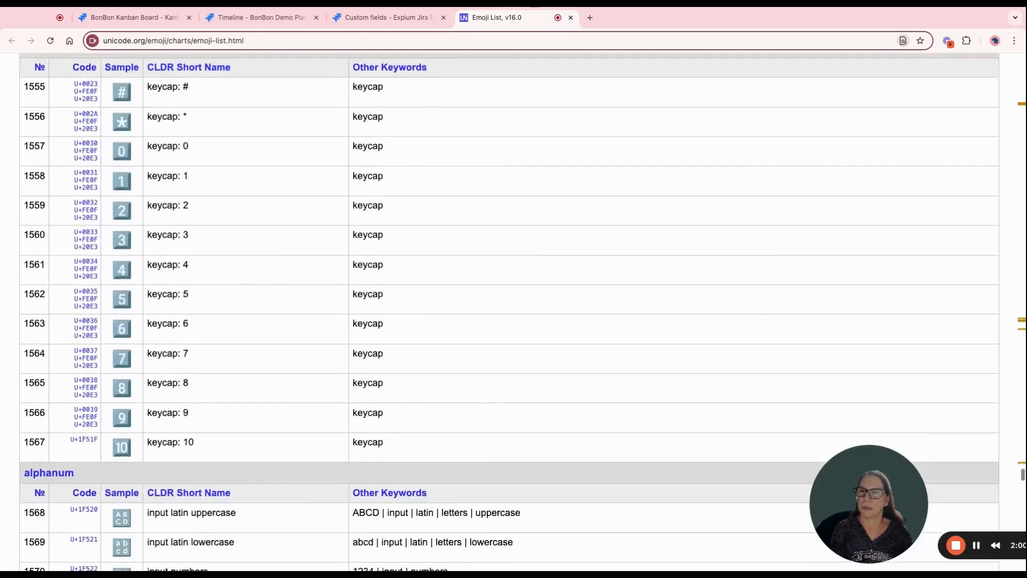
# - Copy the purple circle emoji from the geometric section of the emoji list
pyautogui.scroll(-20, 508, 310)
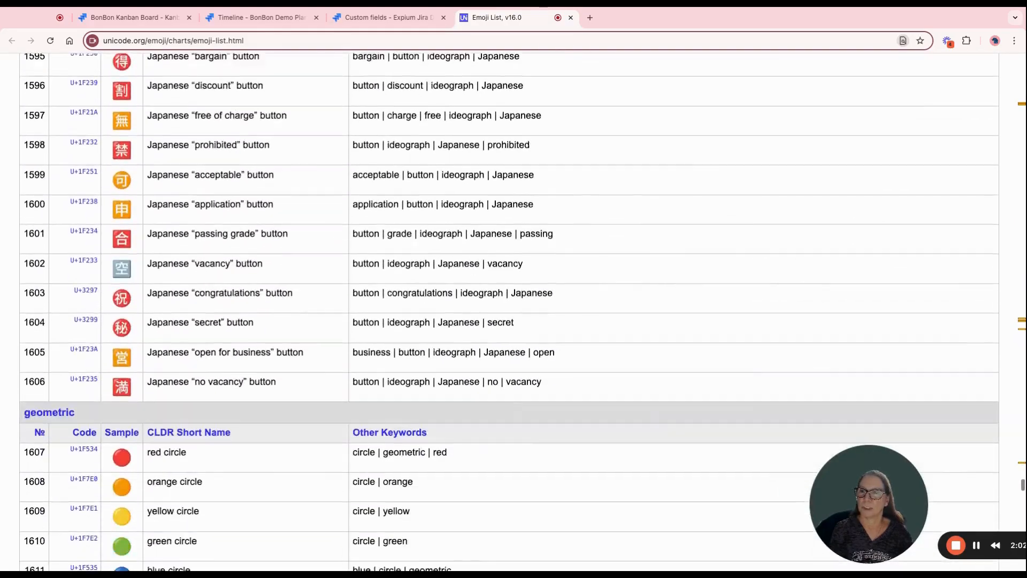
pyautogui.scroll(-1, 121, 188)
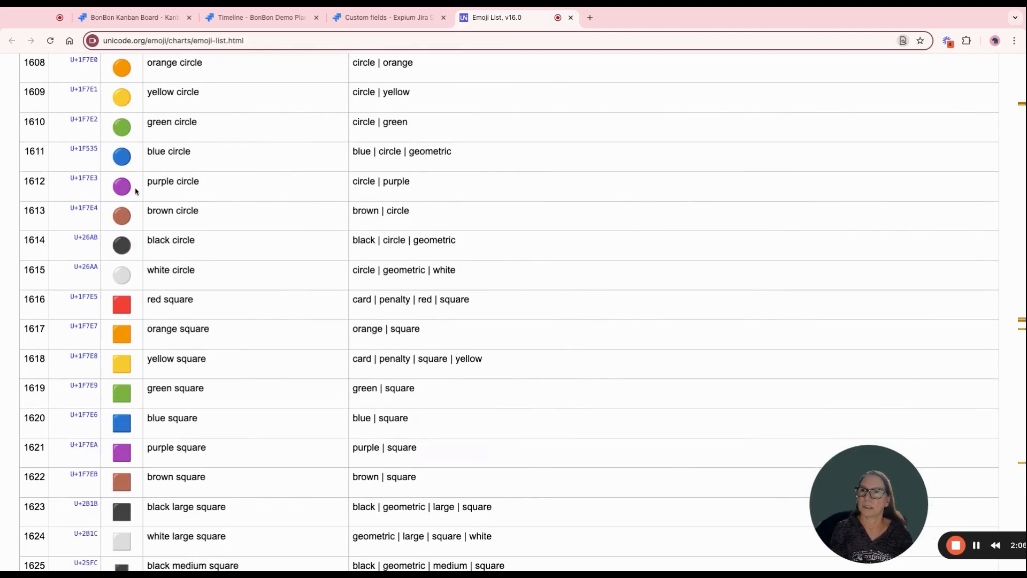
pyautogui.moveTo(135, 191); pyautogui.dragTo(111, 191)
pyautogui.press('super+c')
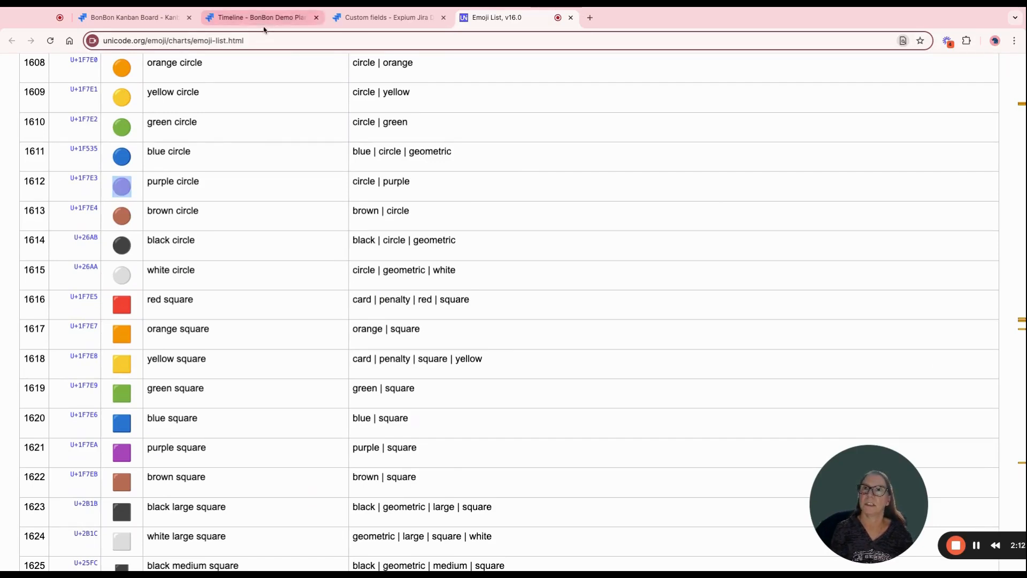
# - In the Jira custom field settings, add the option "🟣 Purple rebaselined" to the default configuration of Stoplight Status, using the copied emoji
pyautogui.click(371, 19)
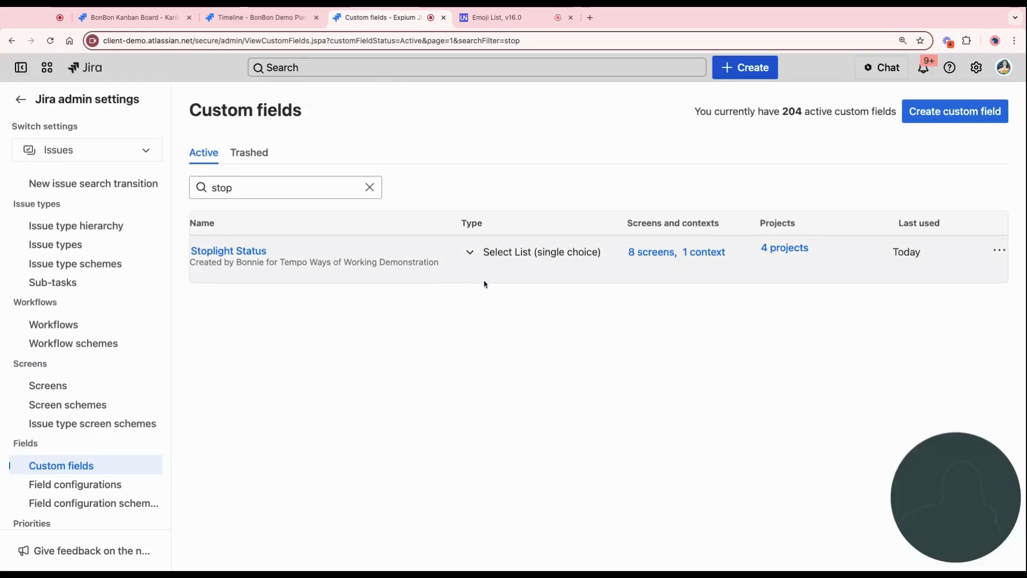
pyautogui.click(1000, 250)
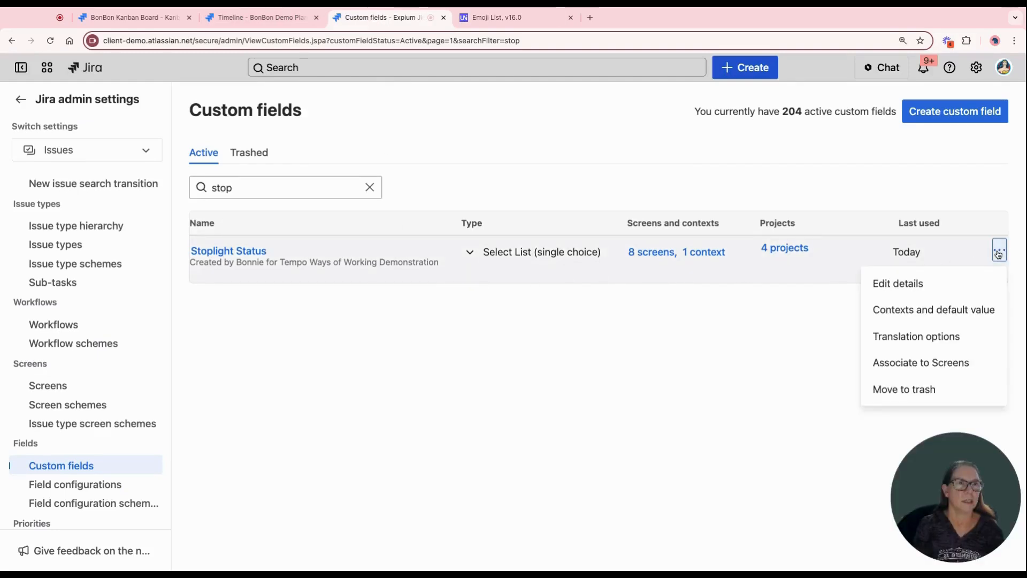
pyautogui.click(922, 311)
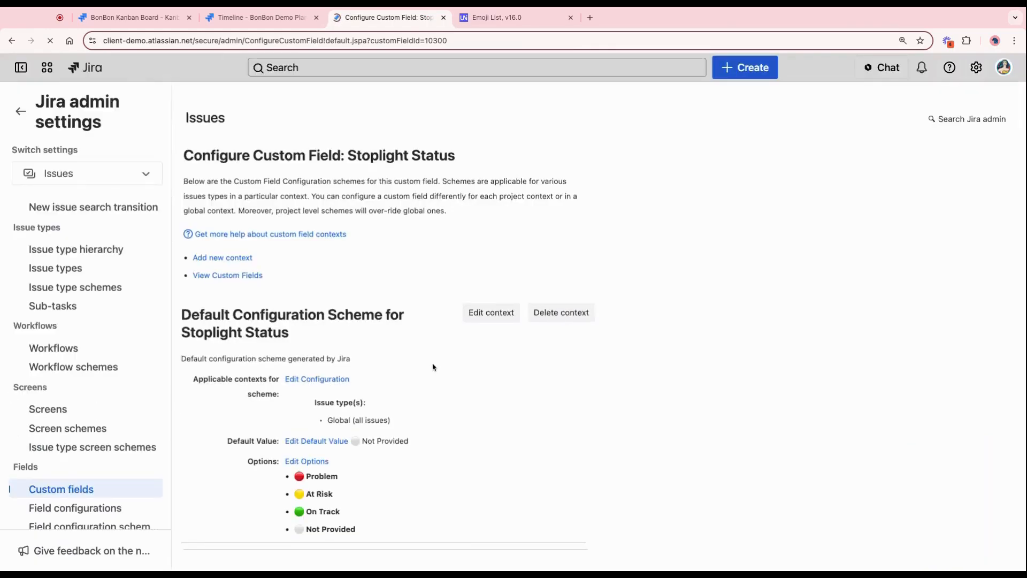
pyautogui.click(308, 466)
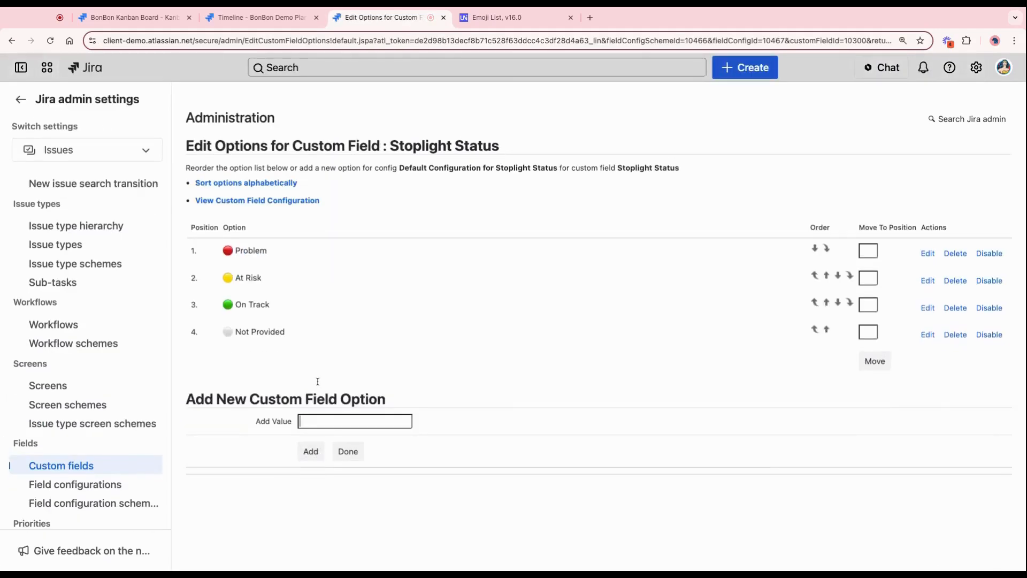
pyautogui.click(321, 424)
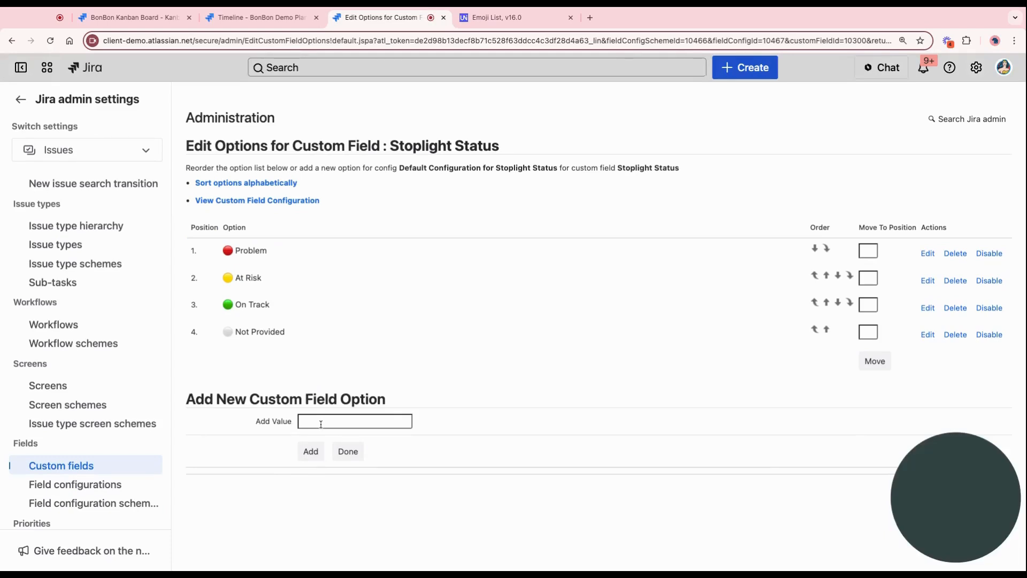
pyautogui.press('super+v')
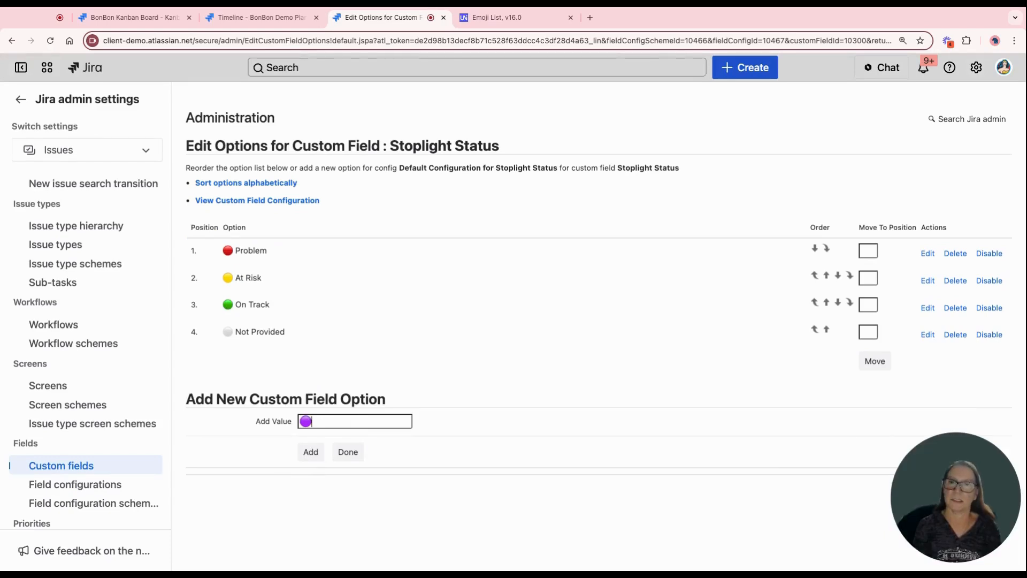
pyautogui.write('Purple rebaselined')
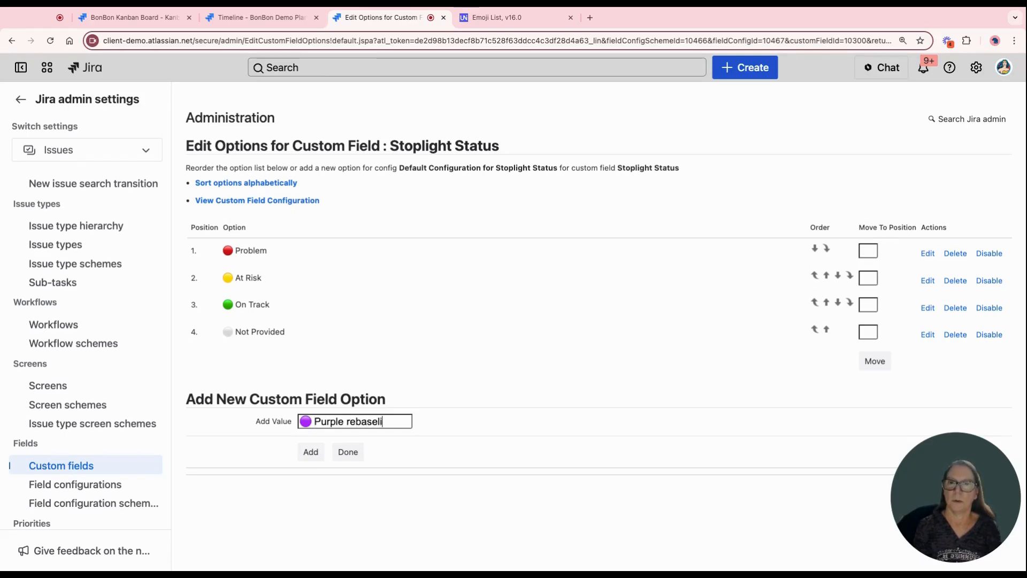
pyautogui.click(308, 454)
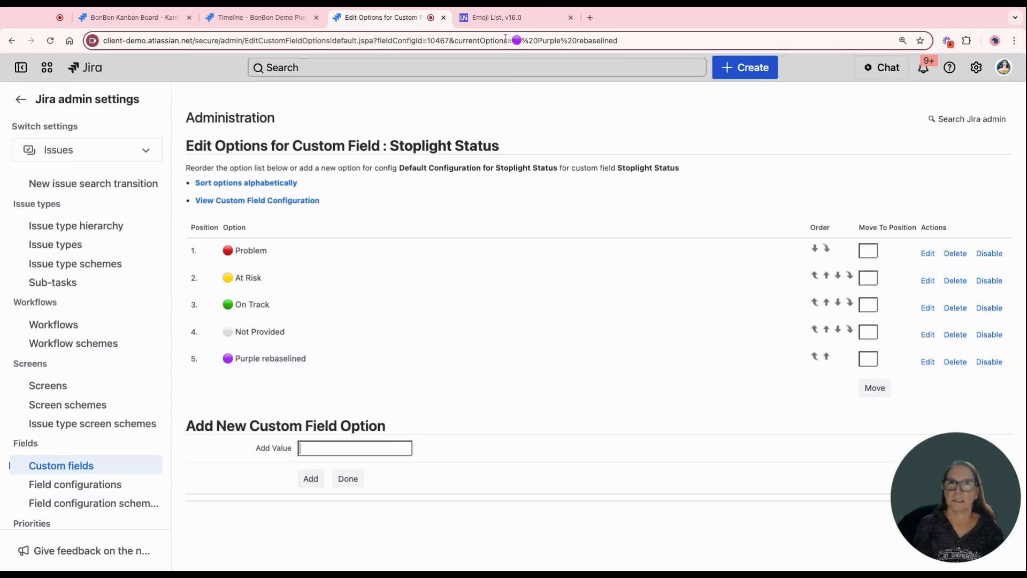
pyautogui.click(497, 18)
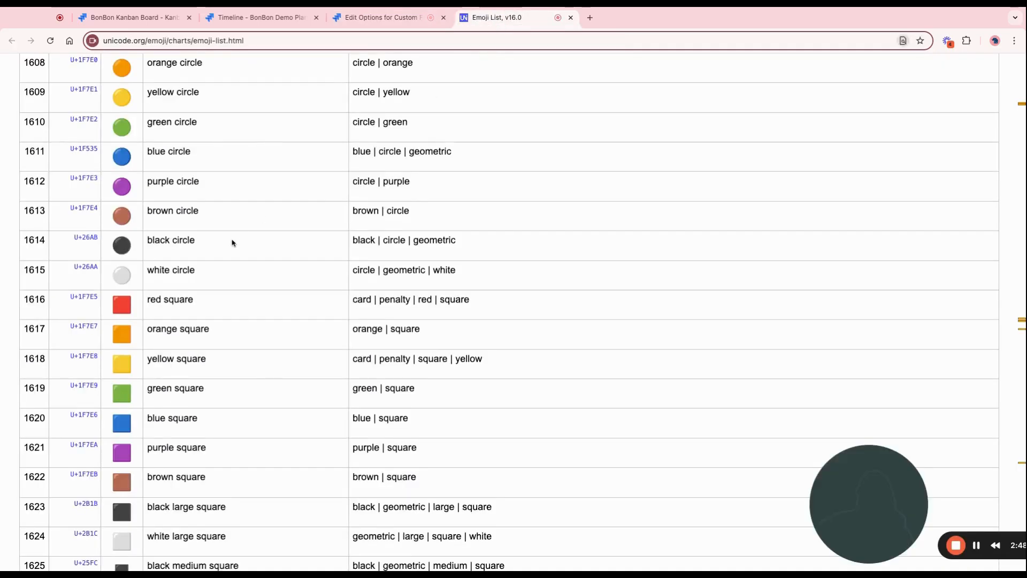
pyautogui.scroll(15, 231, 243)
pyautogui.scroll(2, 236, 101)
# - Return to the BonBon Demo Plan timeline and set the Time Off Type of BONBON-52 to Vacation
pyautogui.click(251, 18)
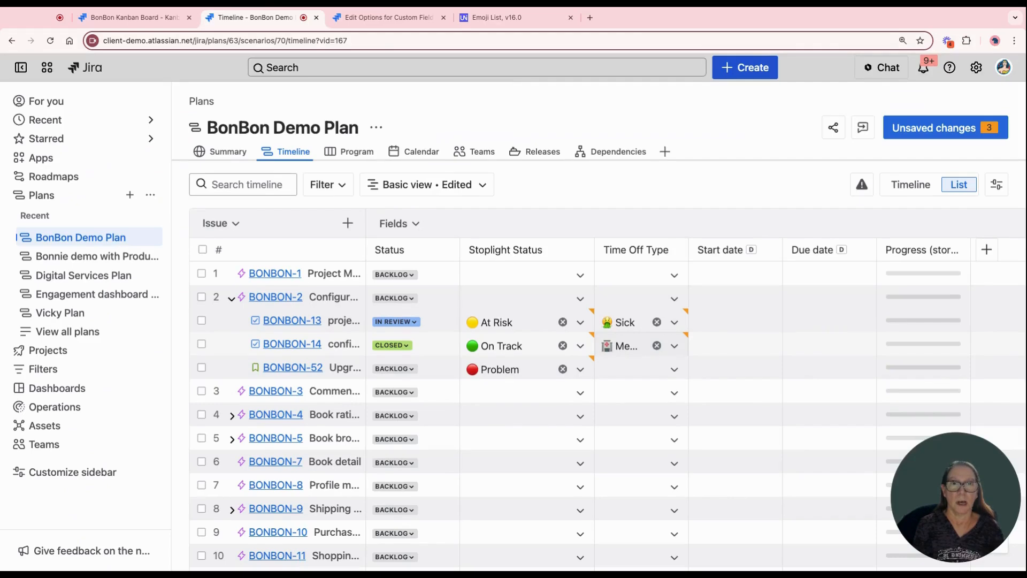
pyautogui.click(630, 369)
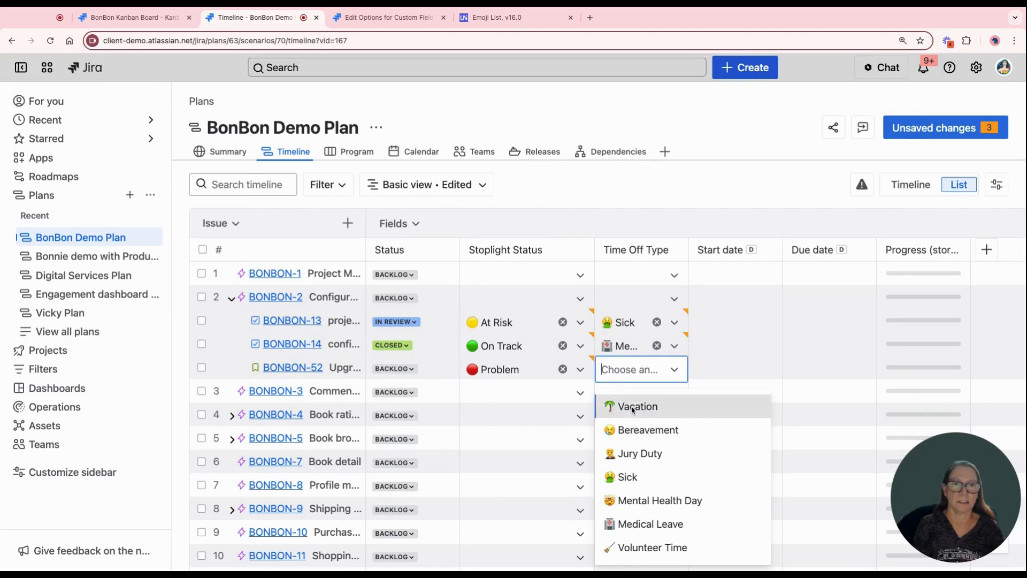
pyautogui.click(633, 408)
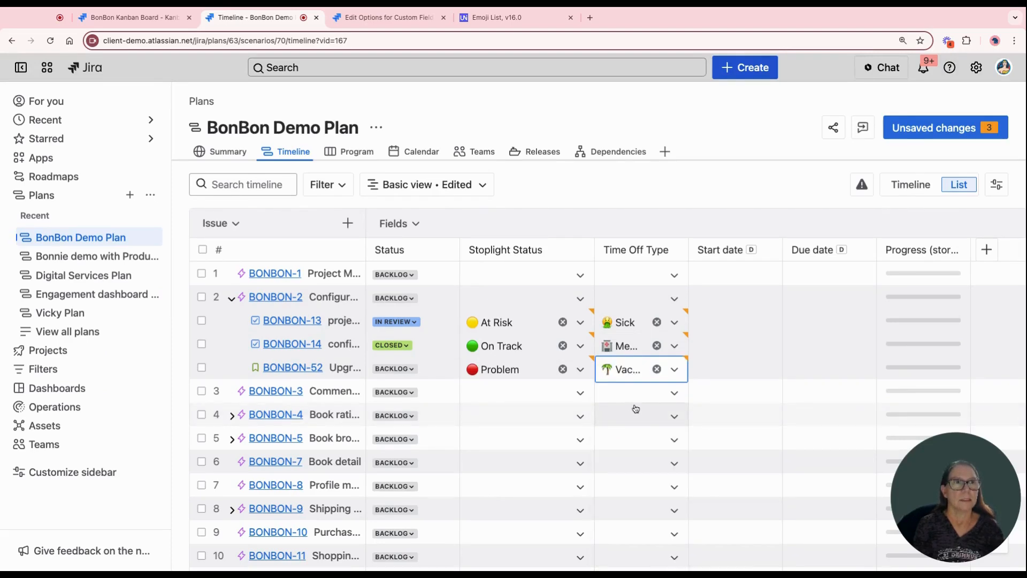